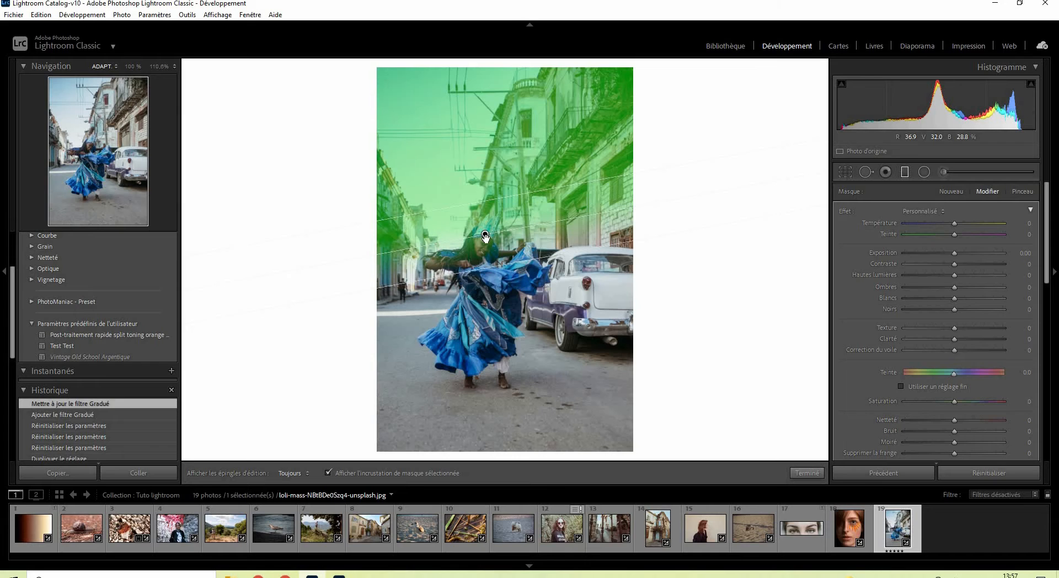
Step: Reposition the graduated filter to centre on the dancer's waist, widen its transition down to her feet, and tilt it more steeply
drag(485, 248, 509, 271)
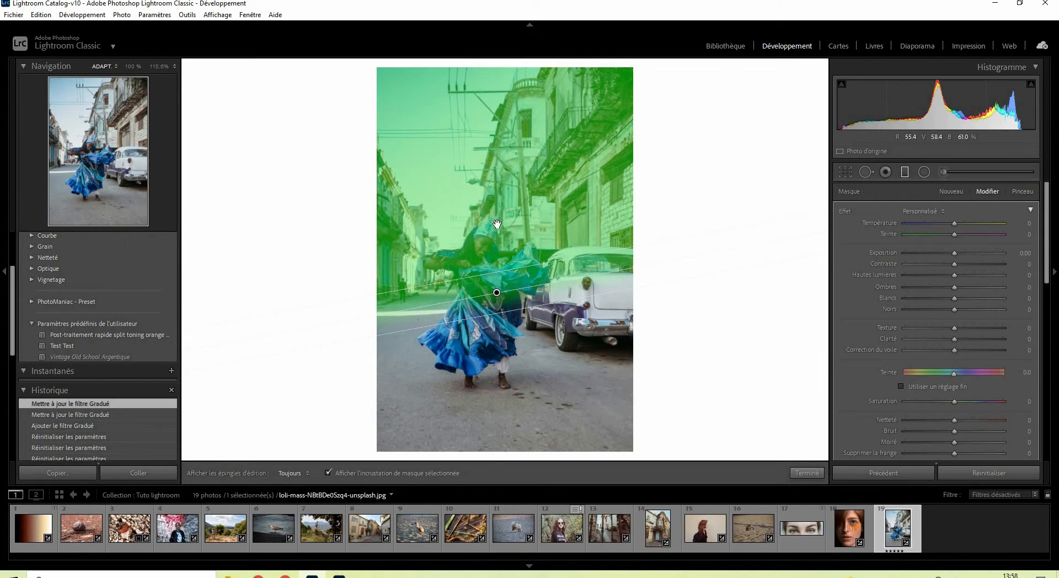
drag(497, 224, 488, 185)
drag(487, 252, 493, 293)
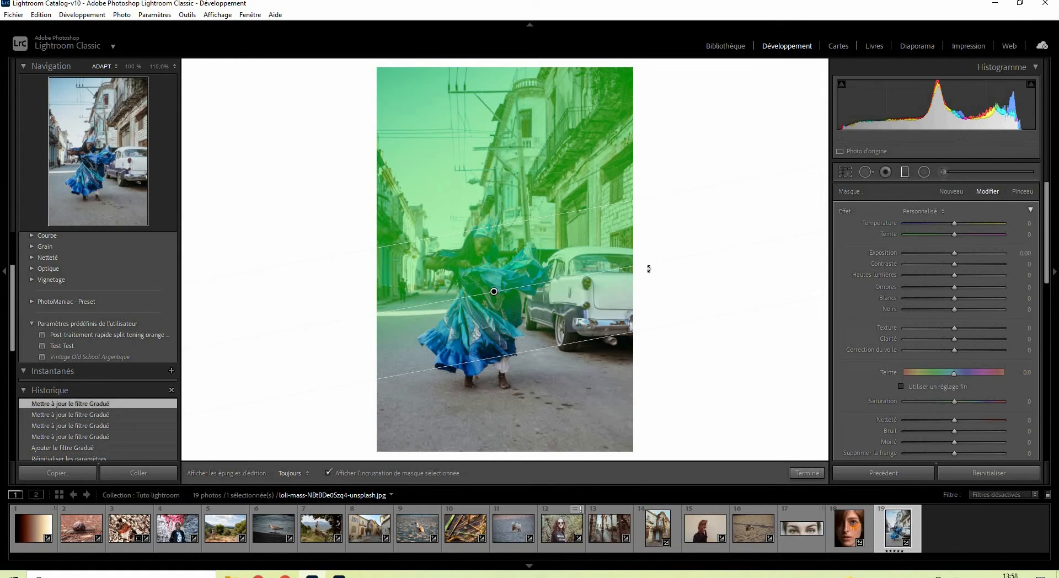
drag(648, 269, 666, 331)
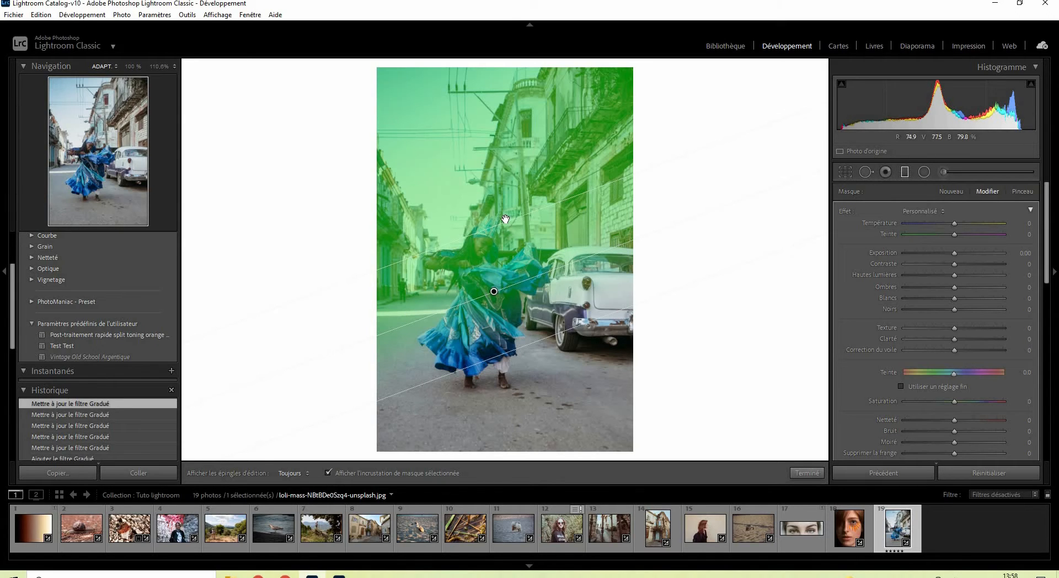
drag(506, 217, 505, 215)
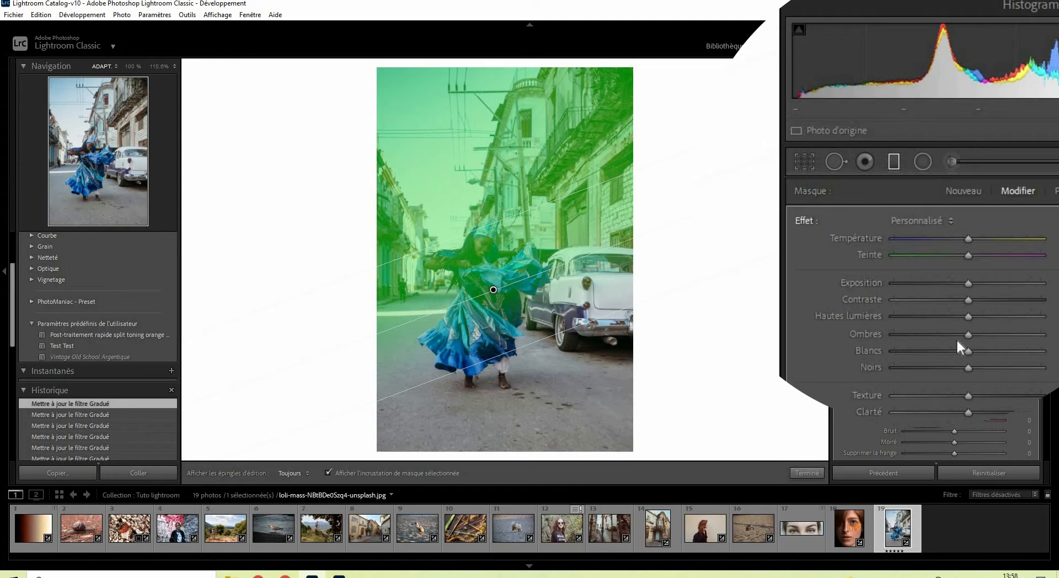
Step: Lower the graduated filter's sharpness, and set its texture to -6 and clarity to -7
scroll(957, 357, down, 3)
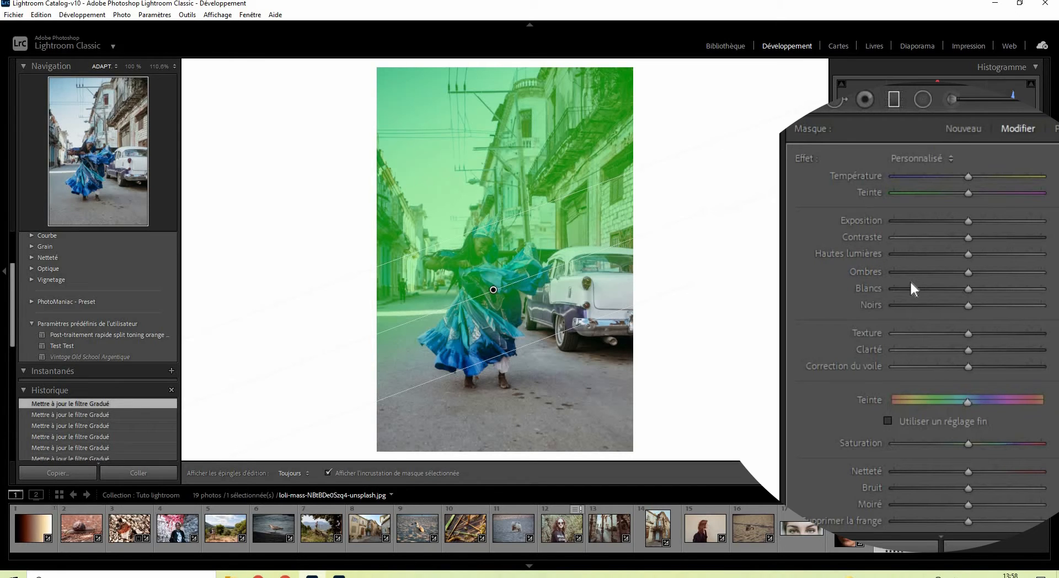
scroll(909, 279, down, 2)
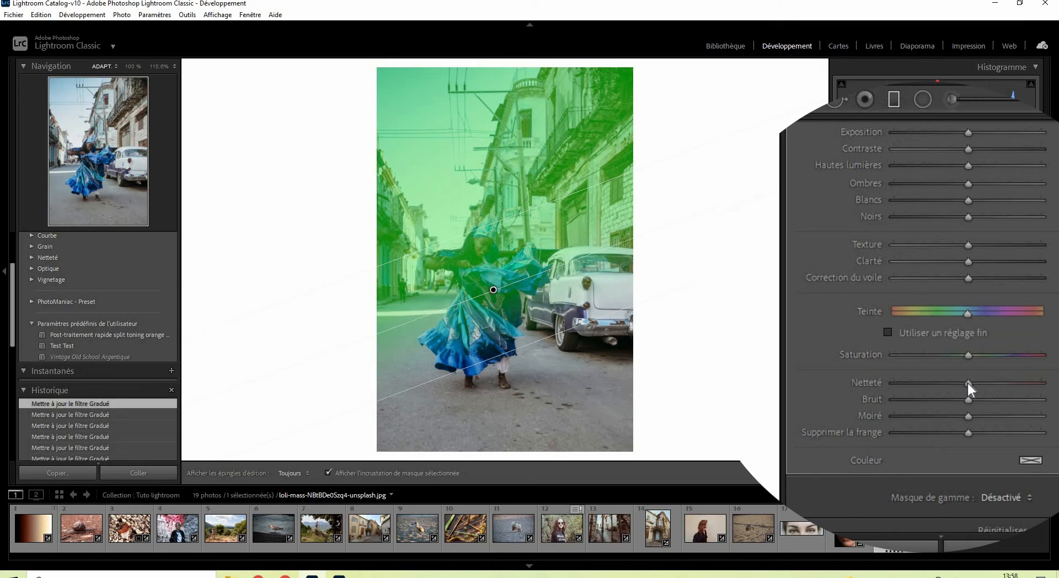
click(939, 382)
scroll(882, 331, up, 2)
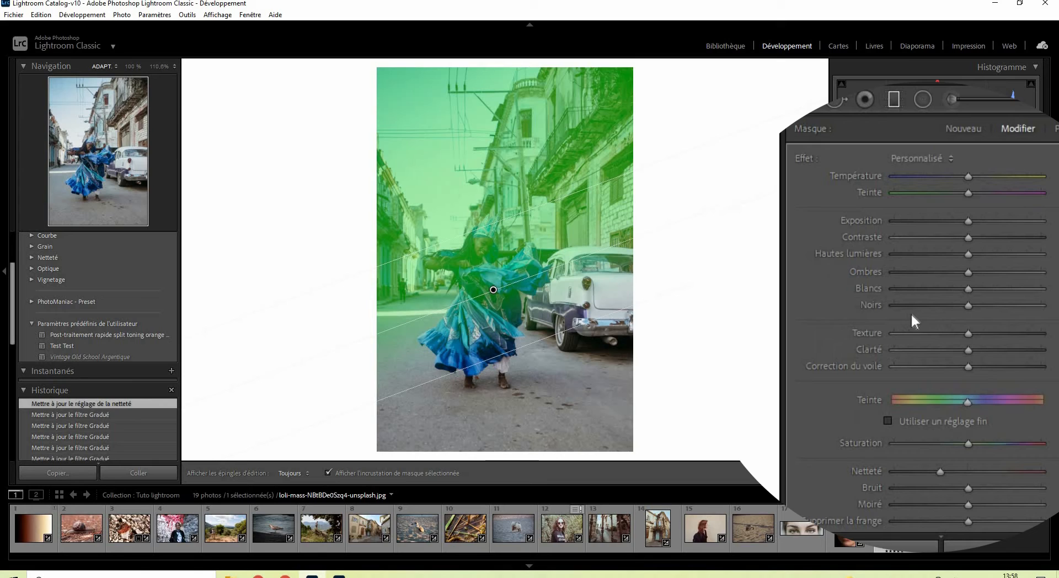
click(962, 348)
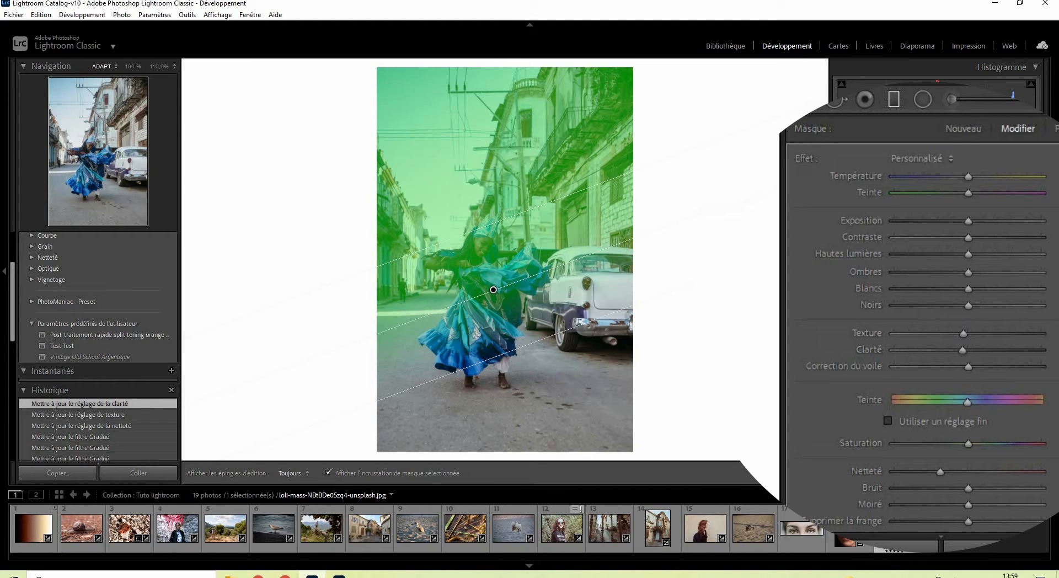
Step: Set the filter's sharpness to -81 with the mask overlay hidden, and show the overlay again
key(o)
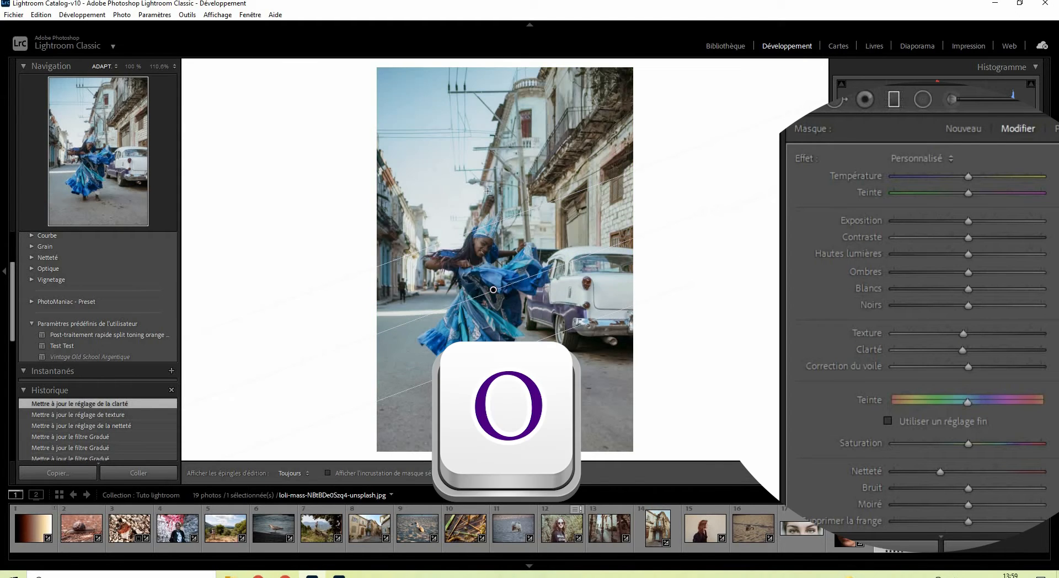
drag(941, 471, 925, 472)
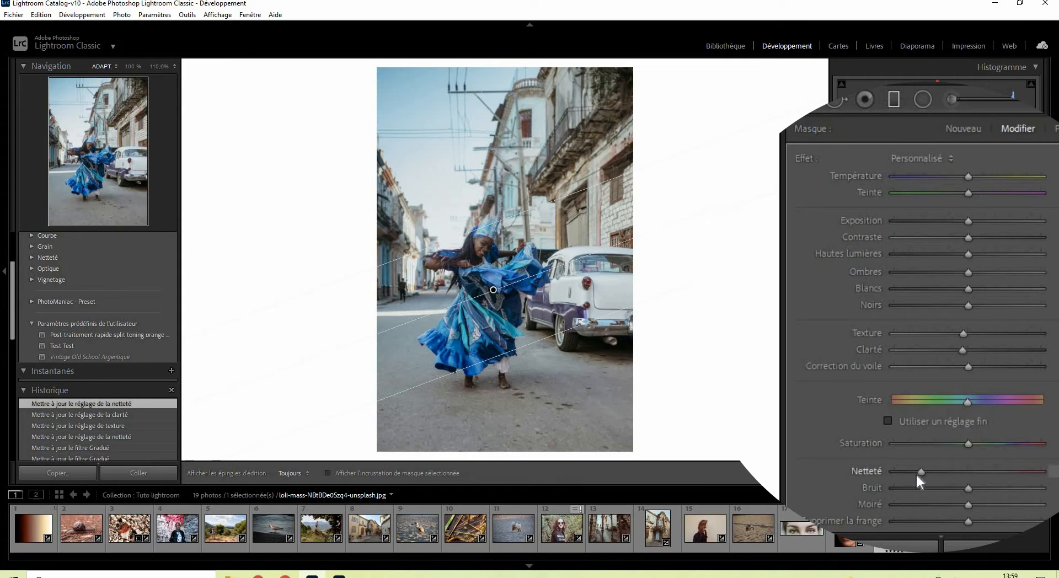
drag(915, 472, 908, 471)
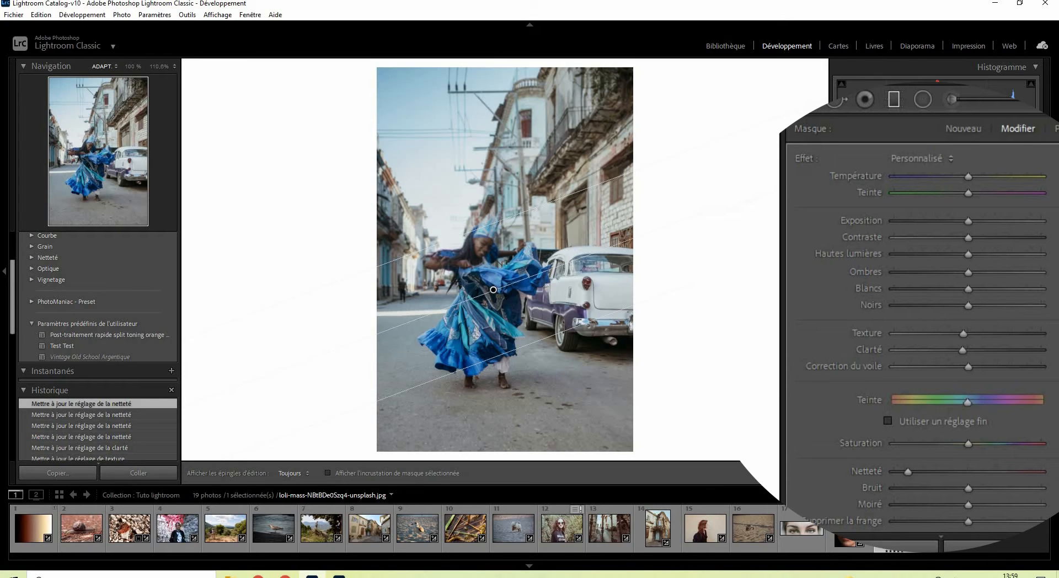
key(o)
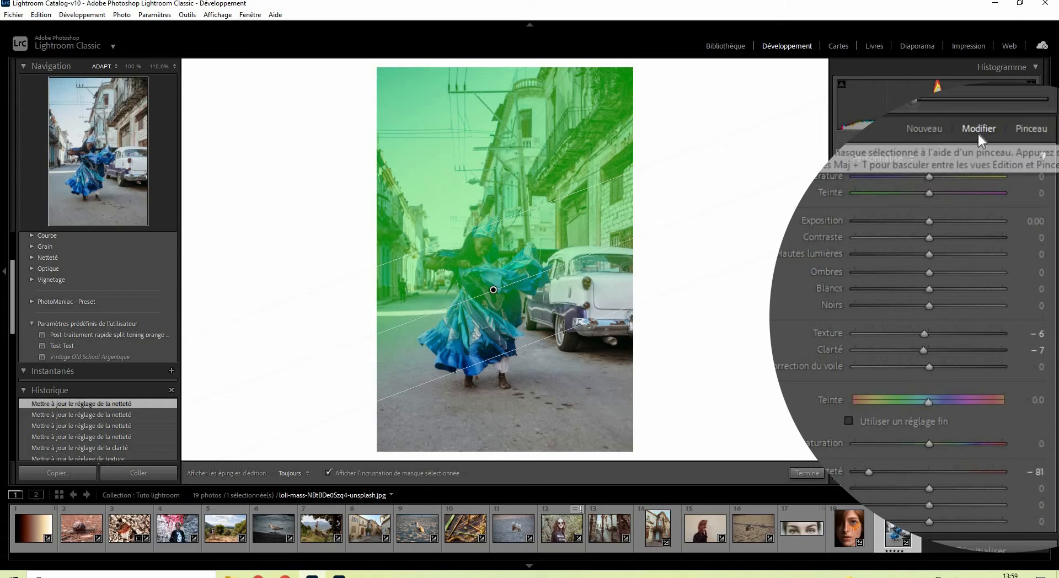
Step: Switch the graduated filter mask to brush editing and erase the mask from the dancer's face at 100% zoom
click(1031, 130)
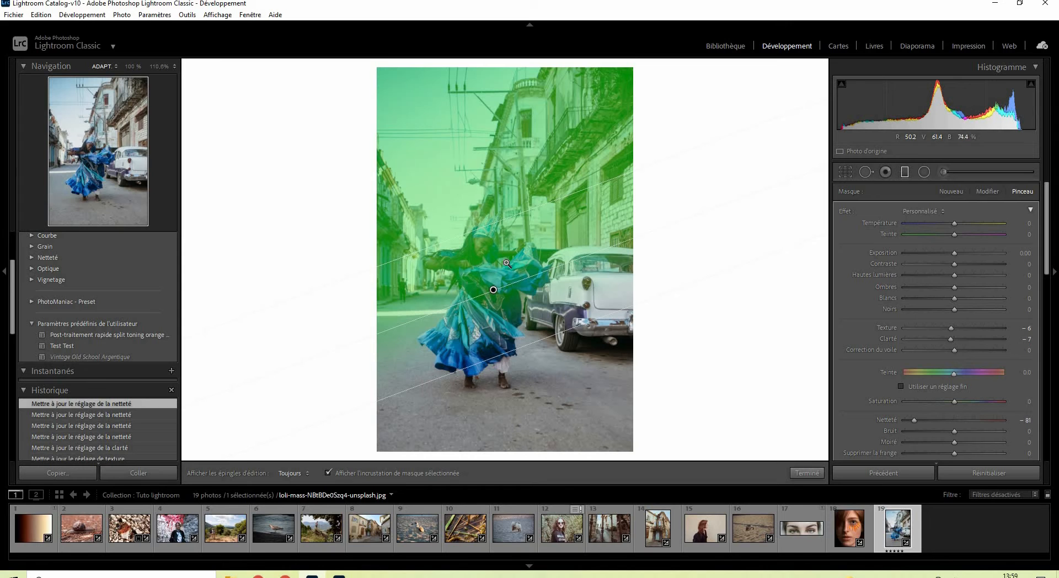
key(space)
click(484, 252)
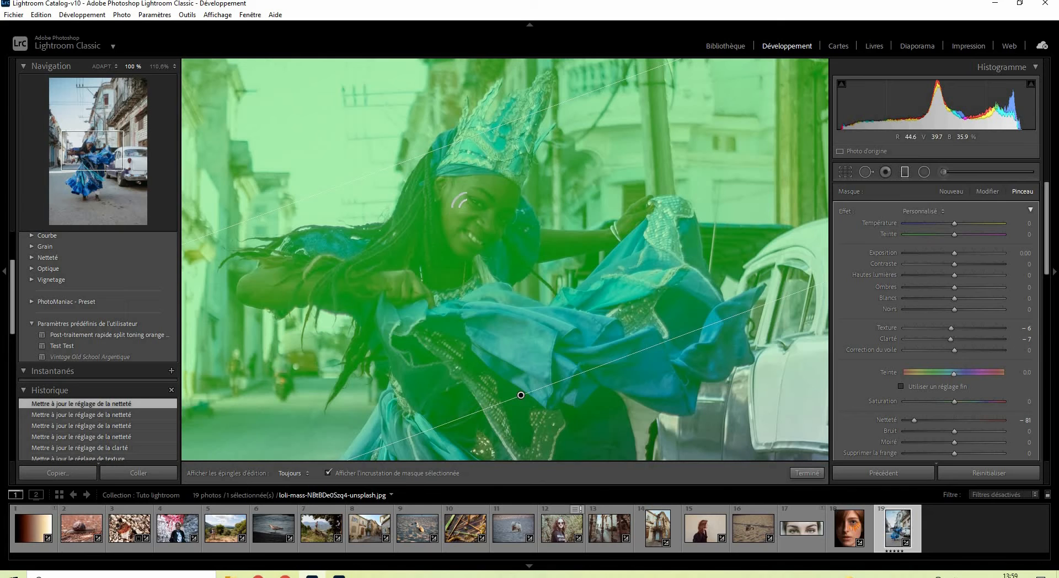
key(alt)
mouse_move(464, 199)
mouse_down()
mouse_move(455, 185)
mouse_move(468, 222)
mouse_move(459, 227)
mouse_move(466, 203)
mouse_up()
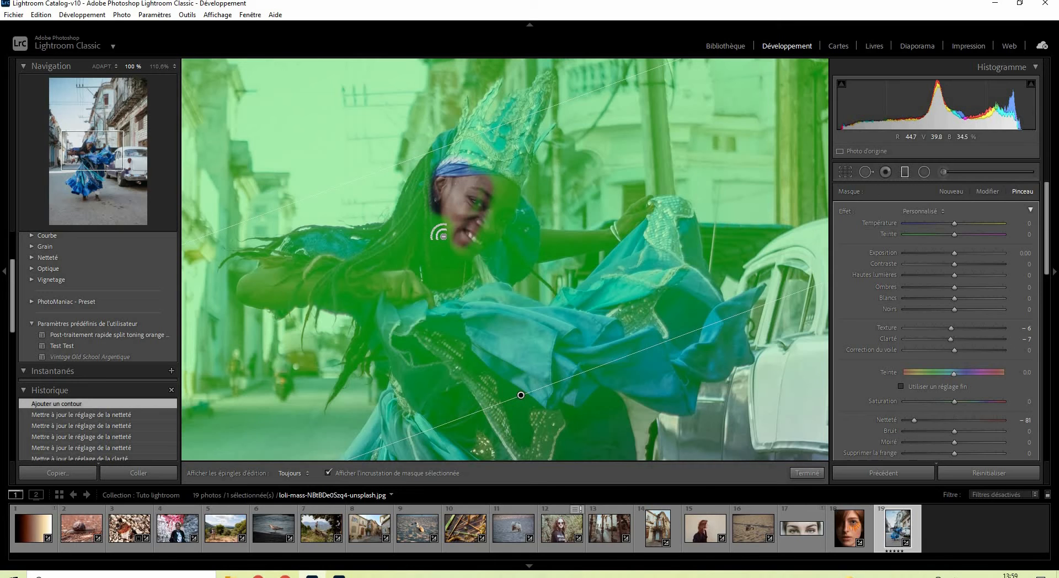
Step: Erase the mask from the dancer's neck, chest, braids, and bent arm up to the elbow
key(alt)
mouse_move(466, 235)
mouse_down()
mouse_move(462, 331)
mouse_move(446, 378)
mouse_move(416, 331)
mouse_move(395, 375)
mouse_move(435, 237)
mouse_move(386, 264)
mouse_move(281, 267)
mouse_move(364, 295)
mouse_move(275, 290)
mouse_up()
alt+click(273, 289)
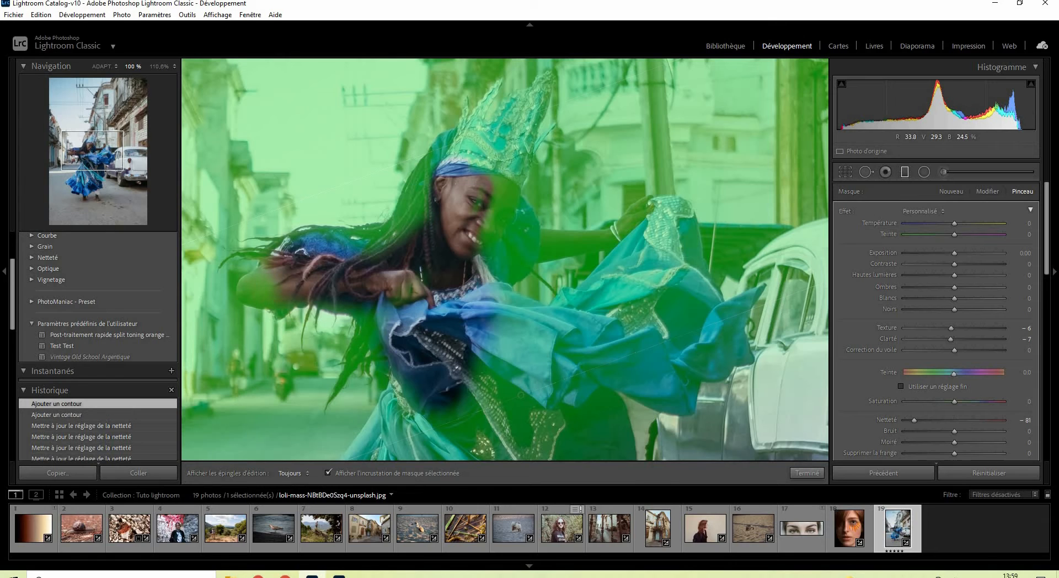
alt+click(264, 292)
drag(253, 290, 284, 303)
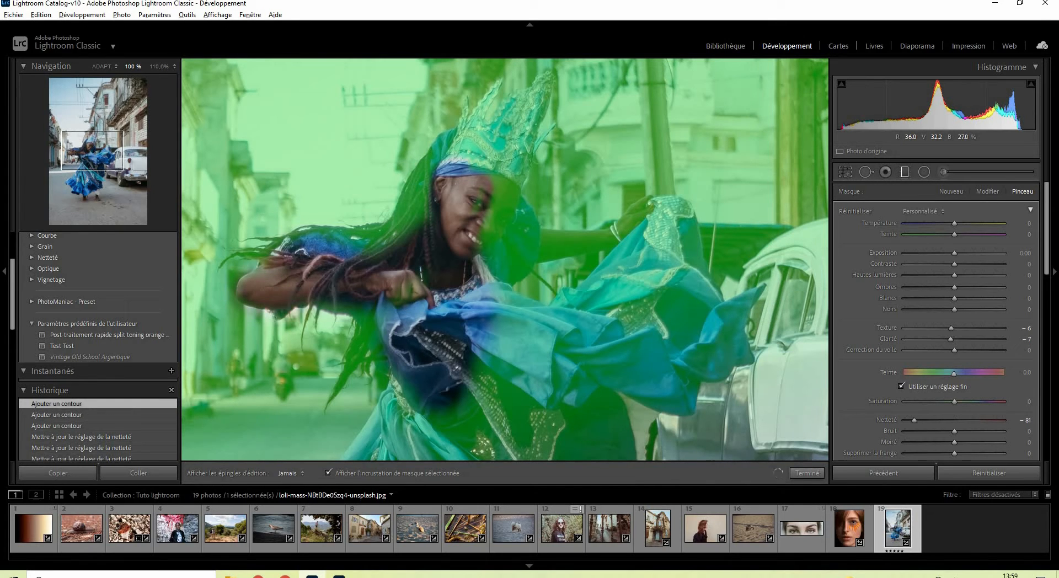
Step: Erase the mask from the dancer's crown, outstretched arm, and the raised blue fabric of her dress
mouse_move(320, 238)
mouse_down()
mouse_move(381, 245)
mouse_move(410, 226)
mouse_move(443, 140)
mouse_move(493, 173)
mouse_move(562, 314)
mouse_move(636, 259)
mouse_move(723, 331)
mouse_up()
key(h)
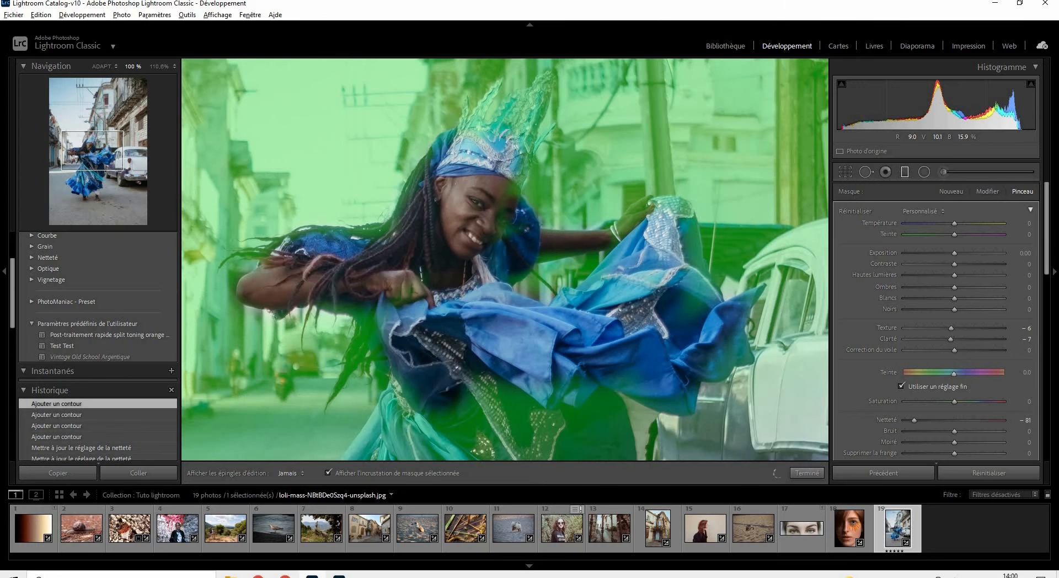
drag(380, 300, 416, 433)
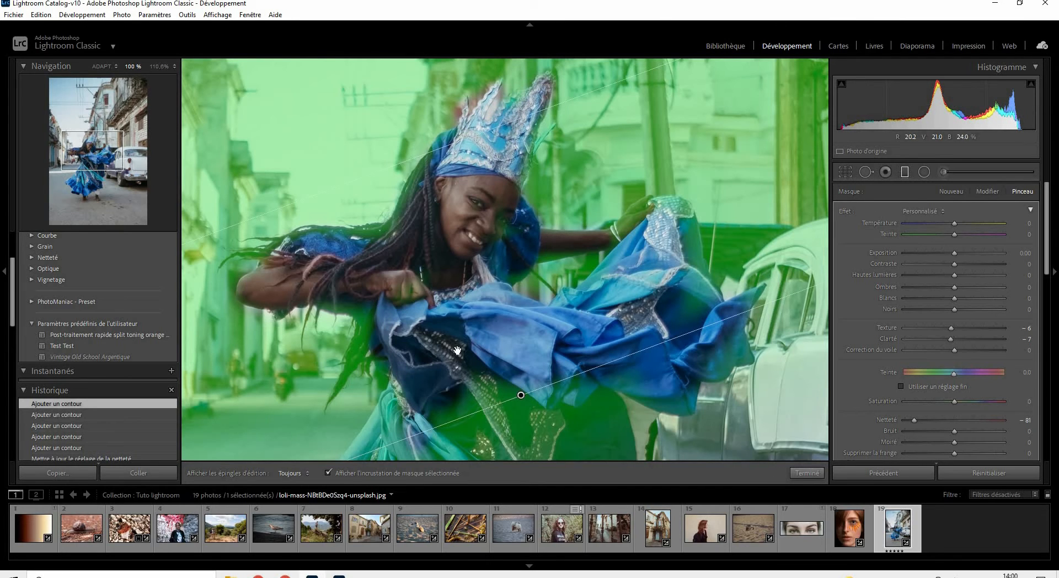
Step: Erase the mask from the dancer's waist, the skirt's lower folds, and the remaining parts of the swirling fabric
scroll(455, 216, down, 5)
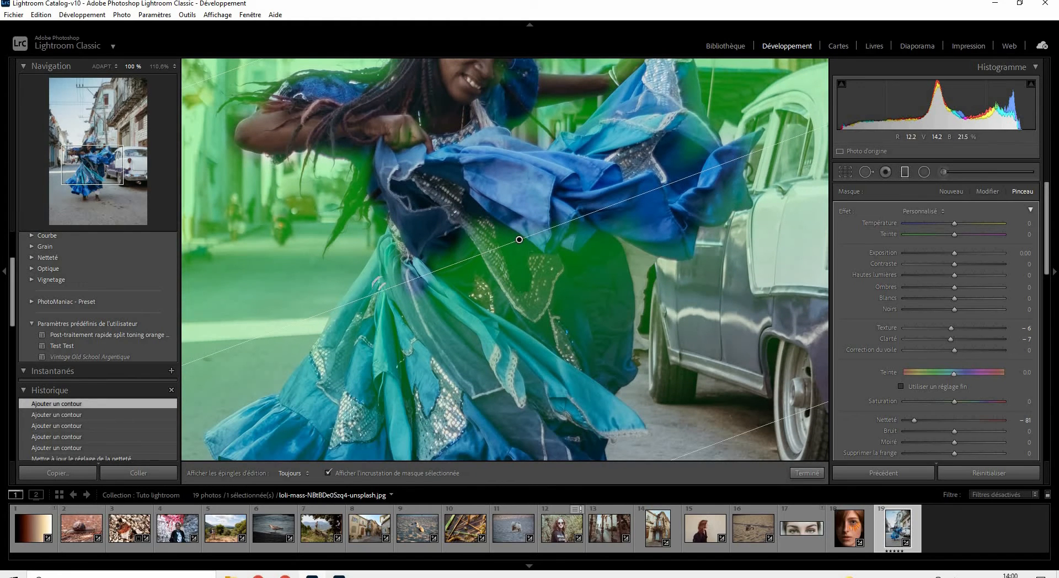
mouse_move(386, 278)
mouse_down()
mouse_move(398, 270)
mouse_move(460, 331)
mouse_move(535, 439)
mouse_move(579, 265)
mouse_move(681, 234)
mouse_move(686, 149)
mouse_up()
drag(586, 105, 579, 193)
drag(674, 154, 717, 306)
drag(393, 204, 398, 234)
drag(351, 267, 316, 343)
key(h)
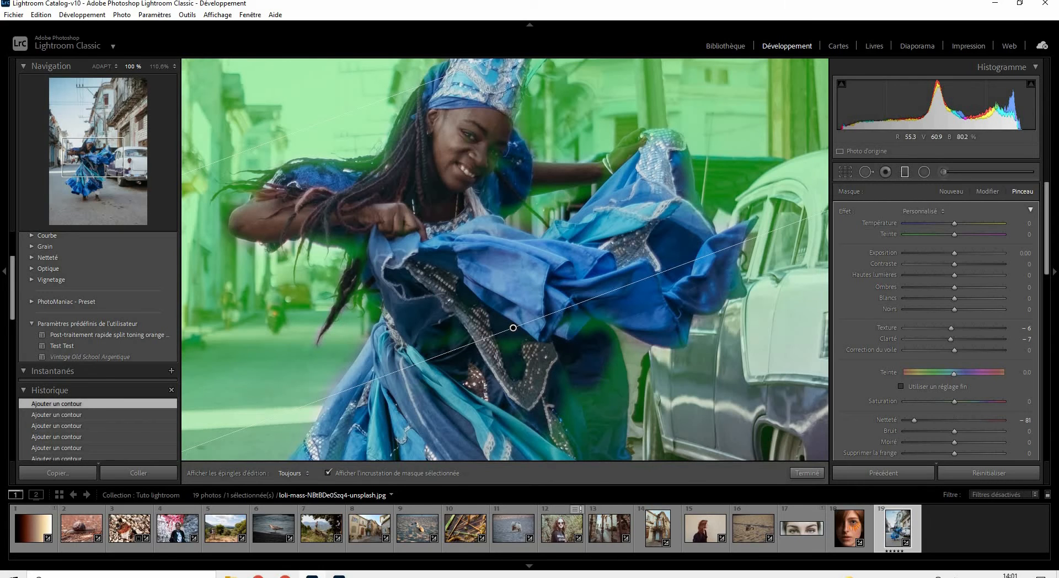
Step: Clean up the leftover mask along the dancer's shoulder and outstretched arm, toggling the edit pins to check the area
key(h)
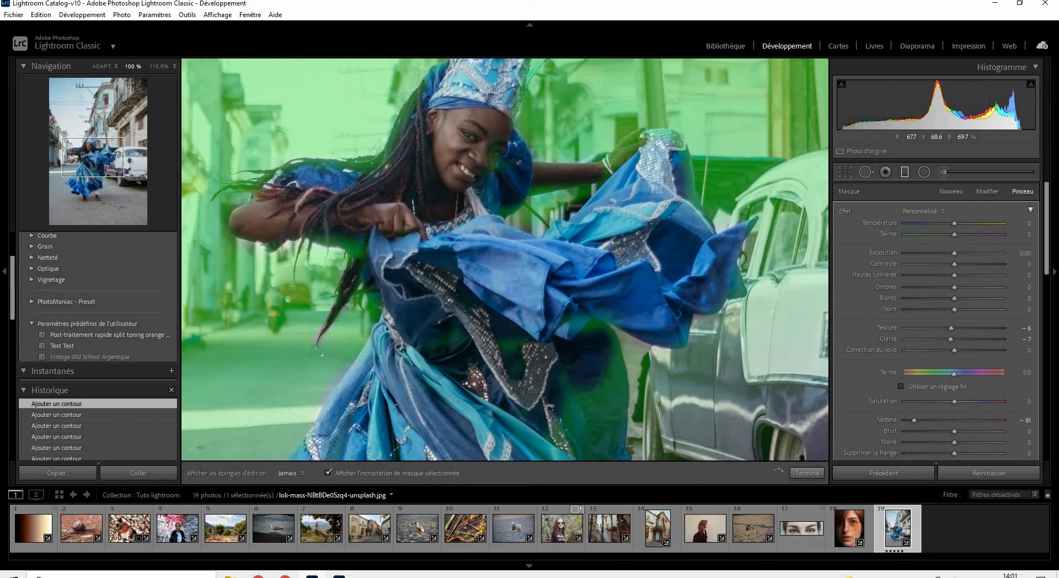
key(h)
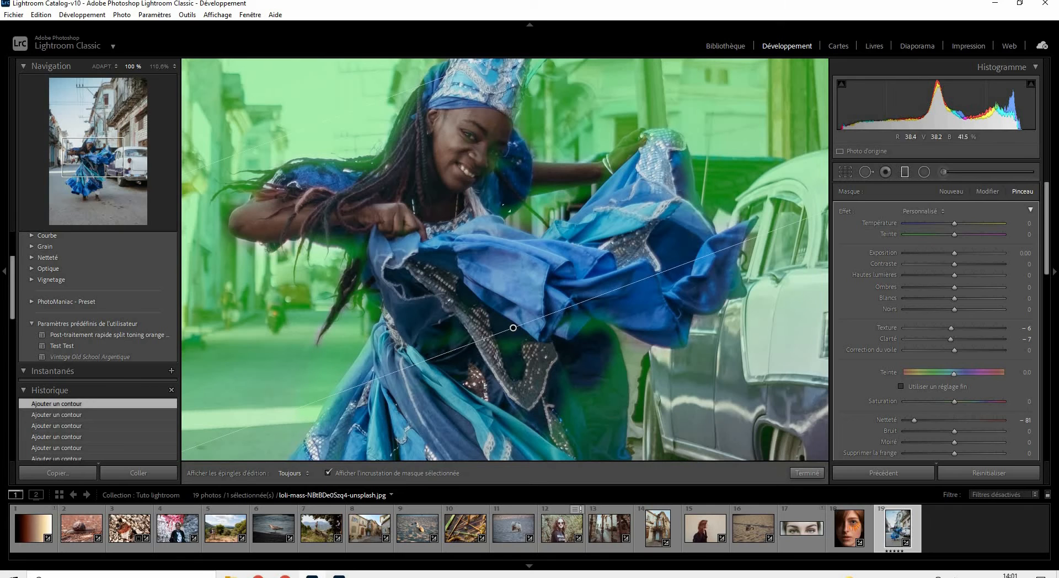
mouse_move(517, 212)
mouse_down()
mouse_move(536, 222)
mouse_move(570, 209)
mouse_move(596, 181)
mouse_up()
key(h)
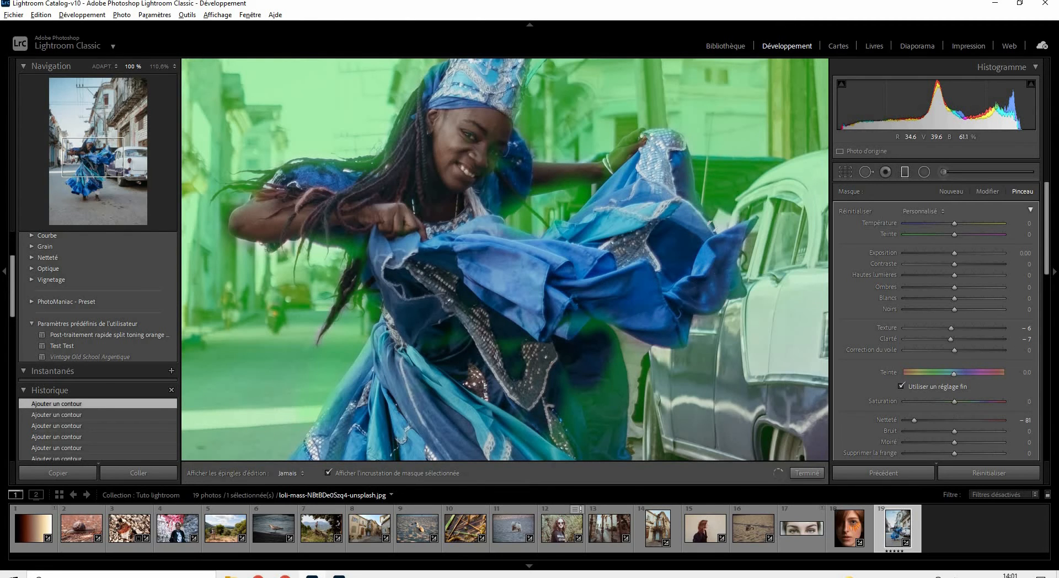
Step: Erase the leftover mask from the dark folds and sequined centre of the skirt with the edit pins hidden
key(h)
drag(534, 331, 542, 165)
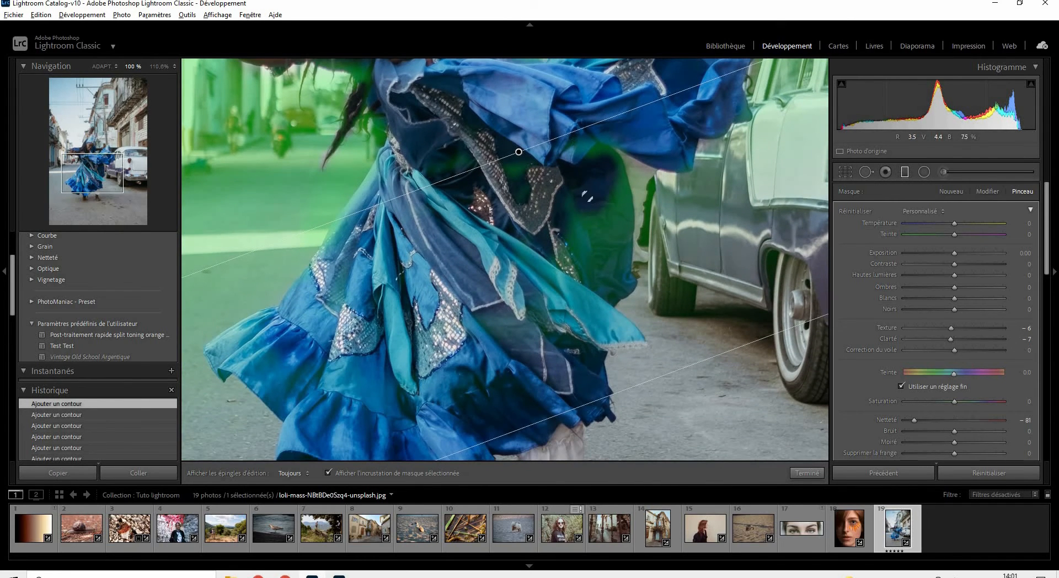
key(h)
key(alt)
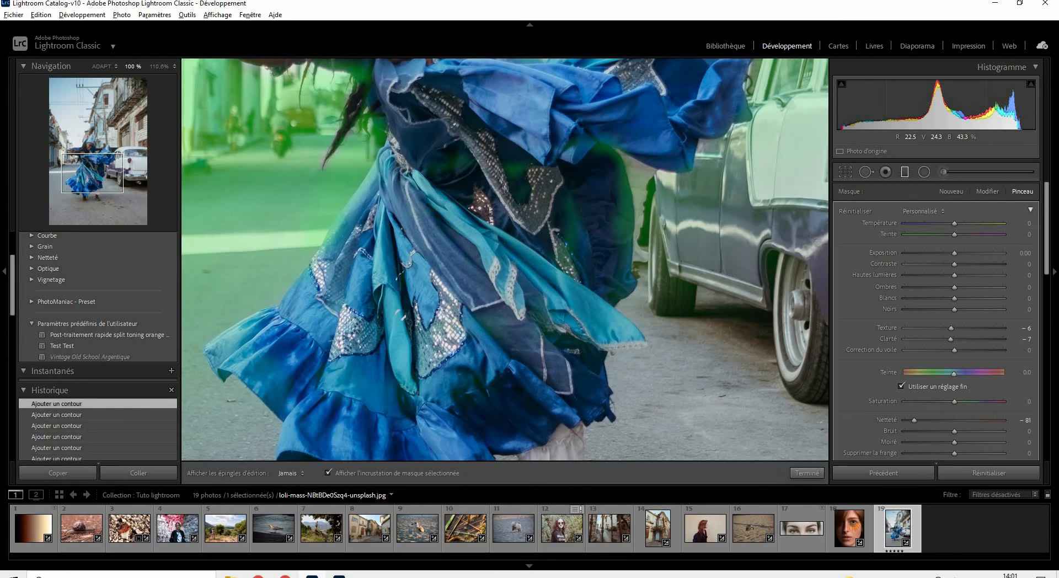
drag(495, 134, 482, 269)
Step: Check the mask around the crown, fit the whole photo in view, and erase the mask remaining on the lower skirt
mouse_move(514, 212)
mouse_down()
mouse_move(546, 436)
mouse_move(592, 456)
mouse_up()
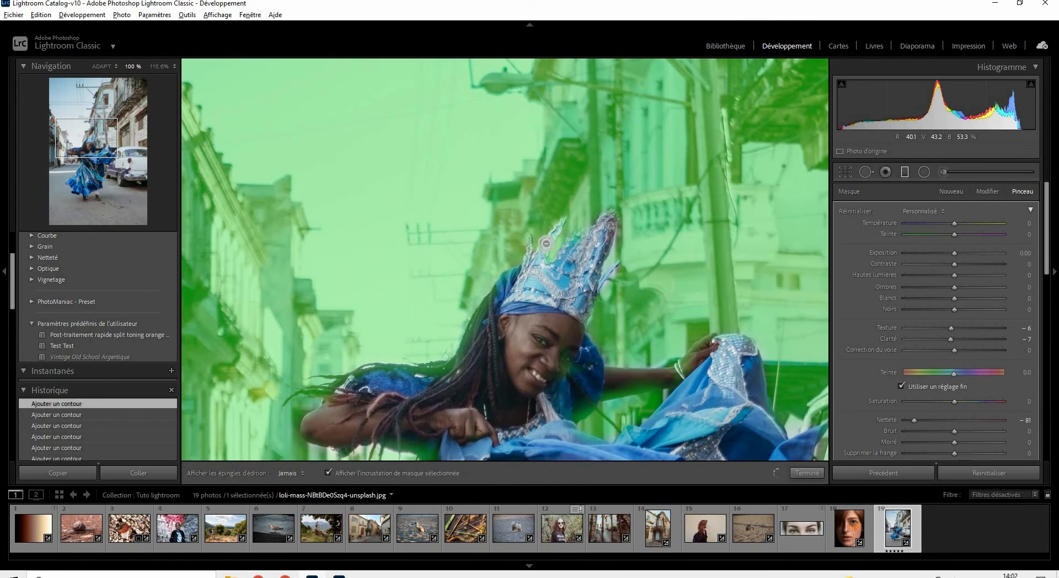
key(z)
key(alt)
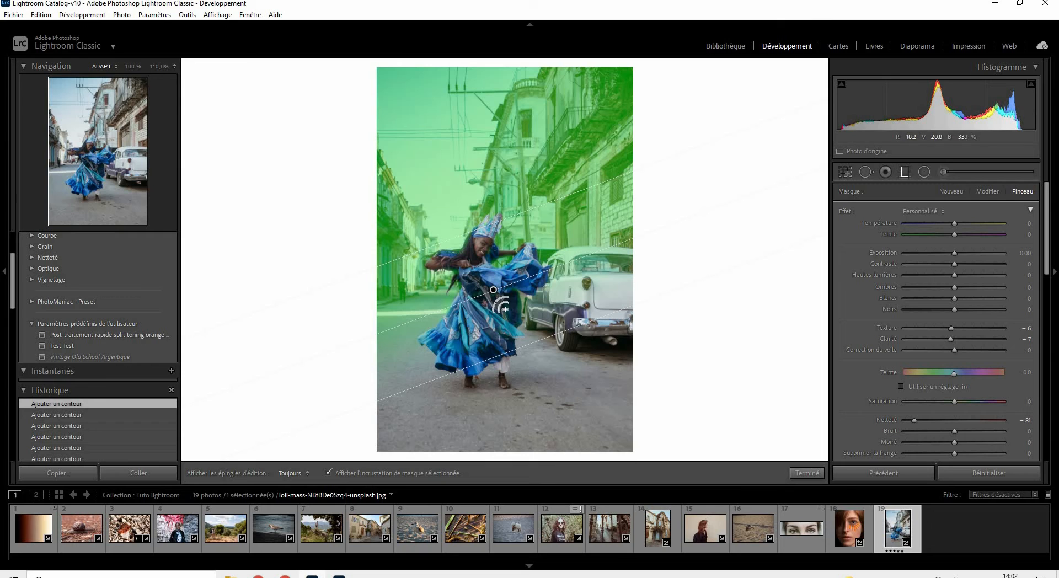
mouse_move(506, 335)
mouse_down()
mouse_move(478, 312)
mouse_move(456, 326)
mouse_move(447, 317)
mouse_move(460, 329)
mouse_up()
Step: Hide the mask overlay and set the filter's clarity to -12, texture to -7, and sharpness to -72
key(o)
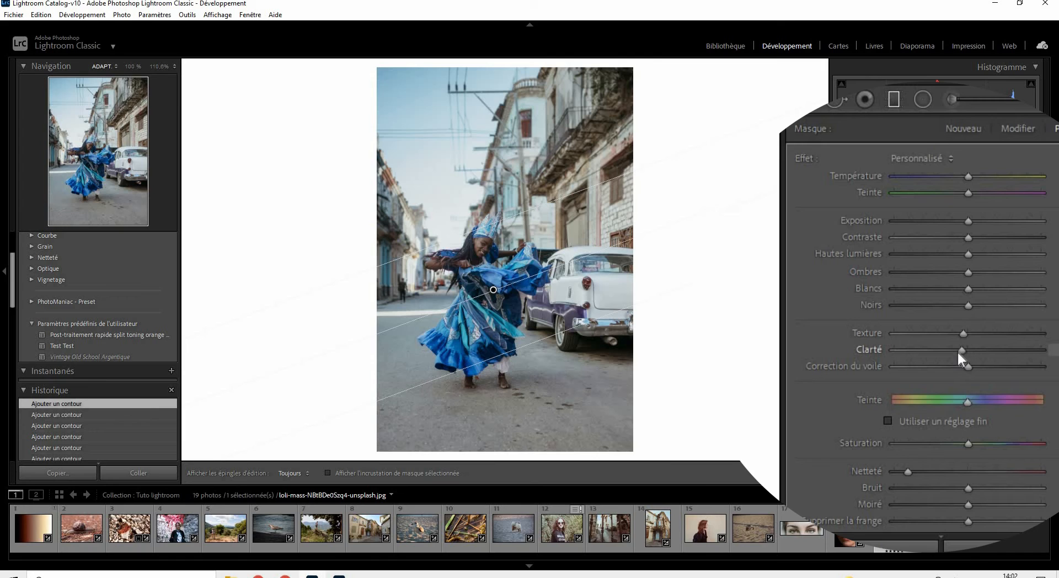
drag(958, 343, 959, 329)
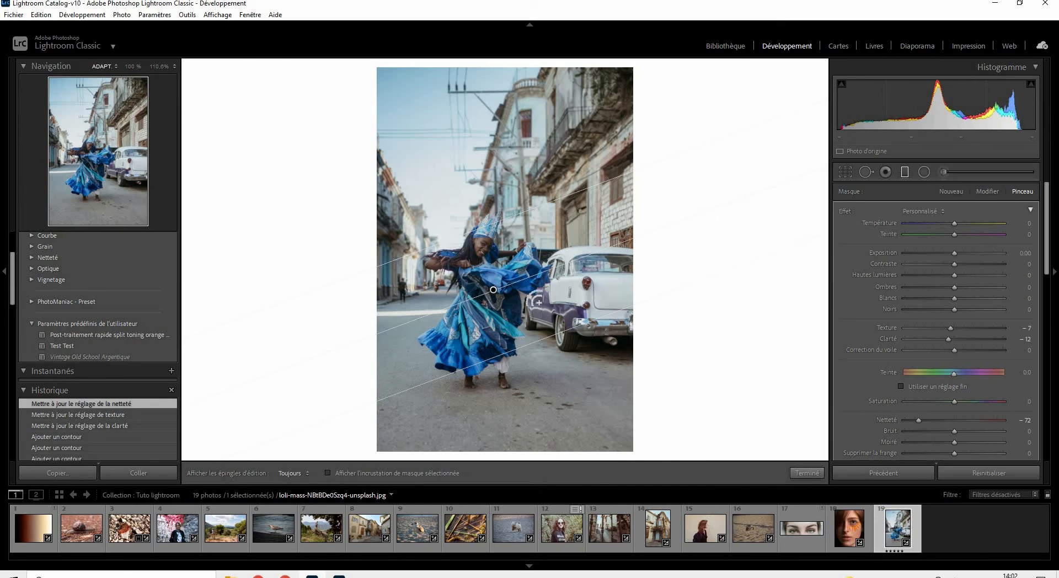
Step: Duplicate the graduated filter from its pin to strengthen the background blur, and finish editing the filter
click(503, 280)
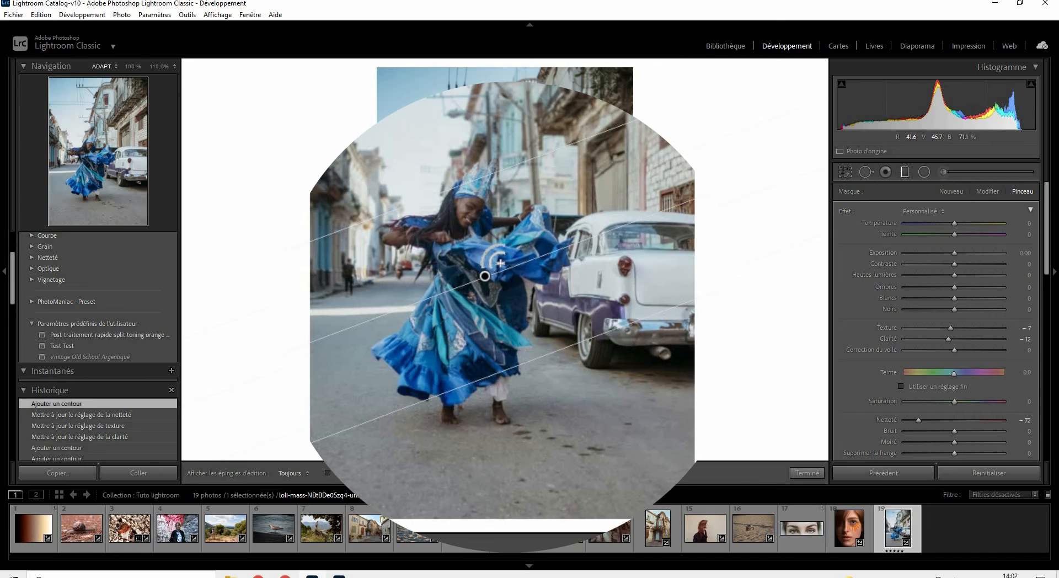
right_click(485, 280)
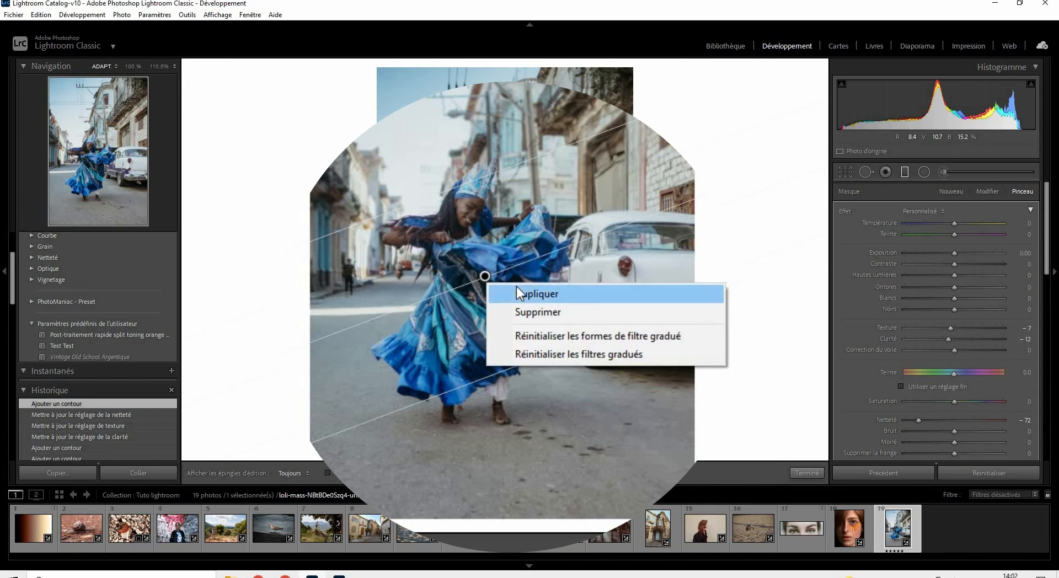
click(516, 288)
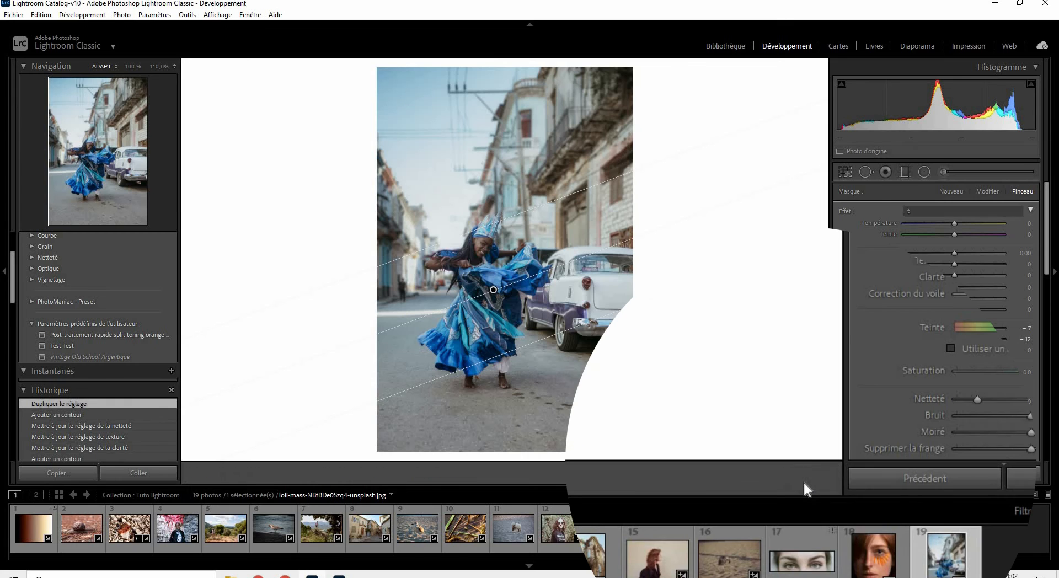
click(805, 478)
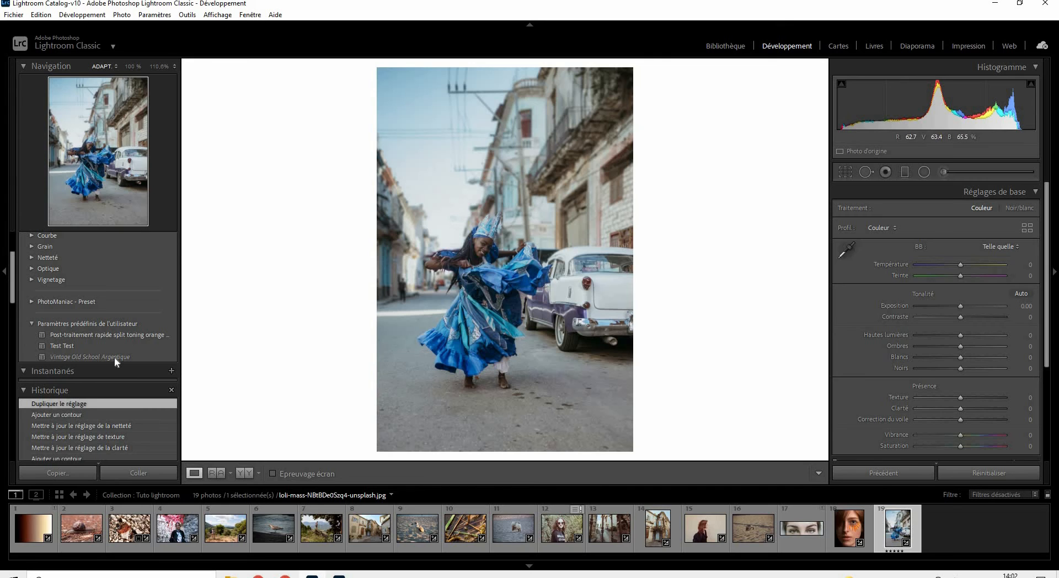
Step: Compare the photo's initial import state with the latest history state, Dupliquer le réglage
scroll(117, 382, down, 10)
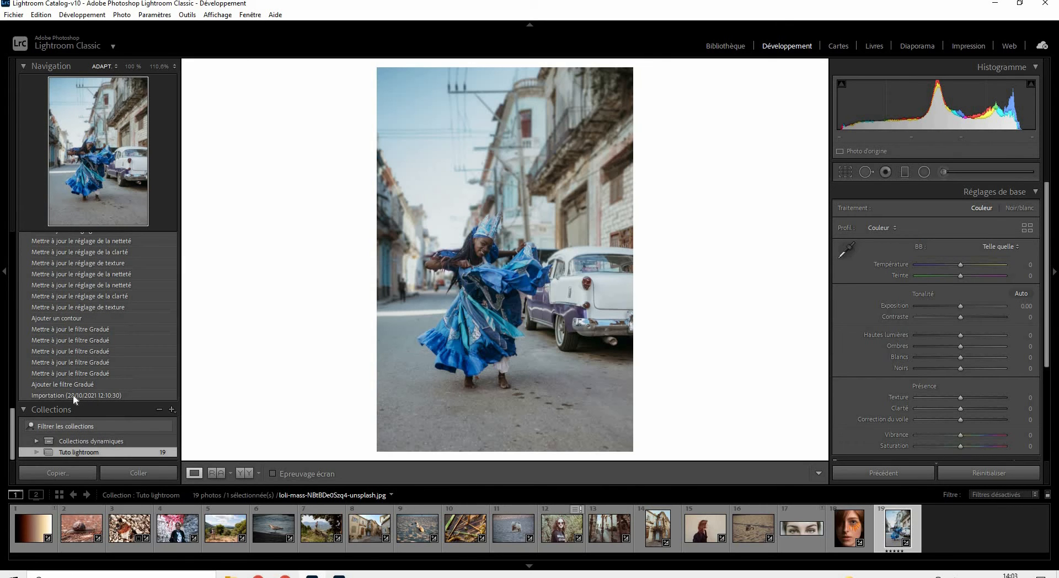
click(73, 395)
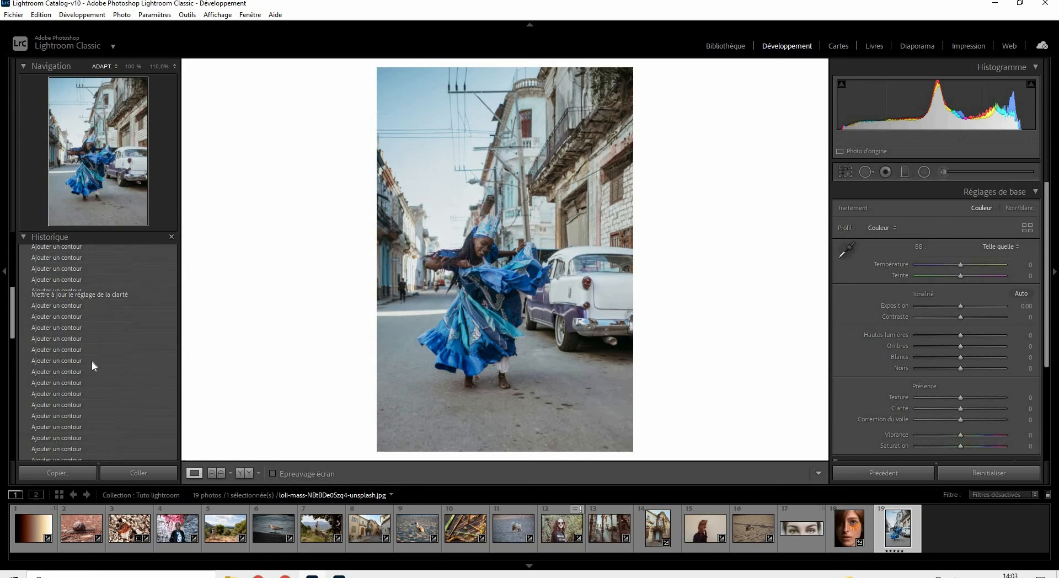
scroll(92, 361, up, 8)
click(64, 428)
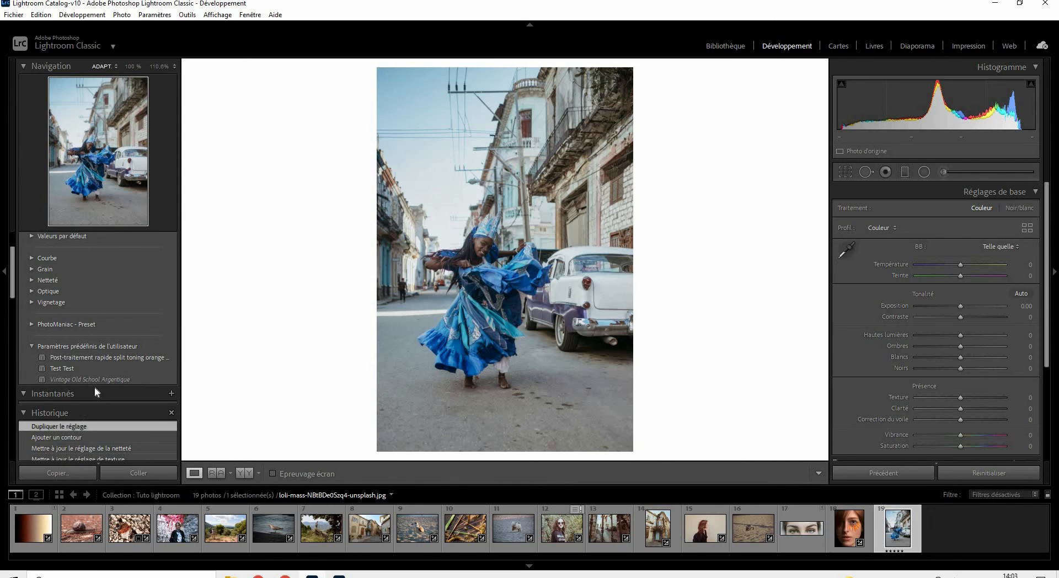